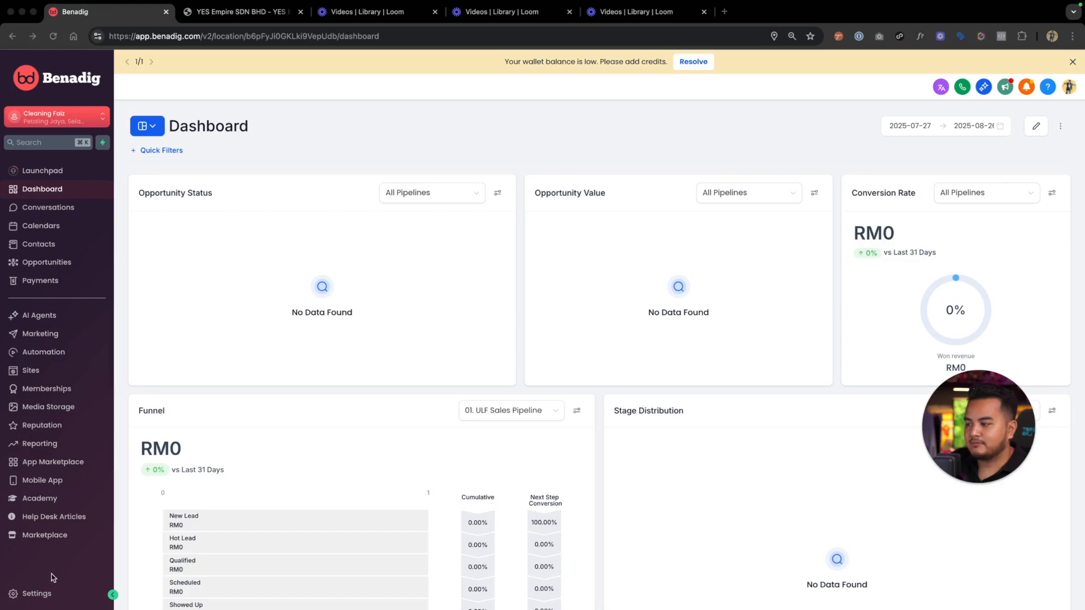
- Start adding a new user in the My Staff settings and look through the User Info fields
{"action": "left_click", "coordinate": [45, 592]}
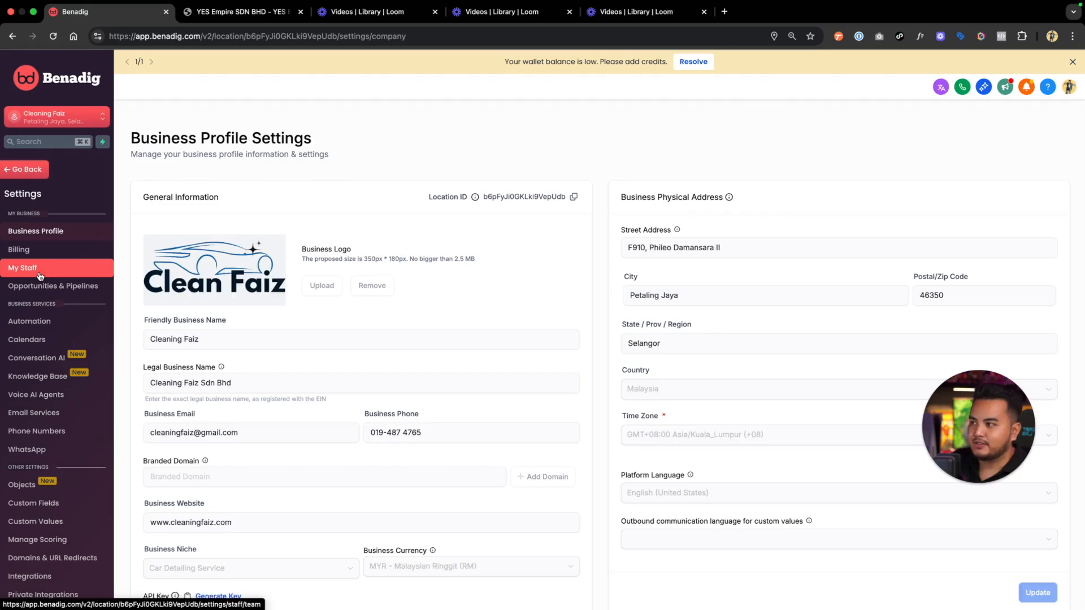
{"action": "left_click", "coordinate": [41, 276]}
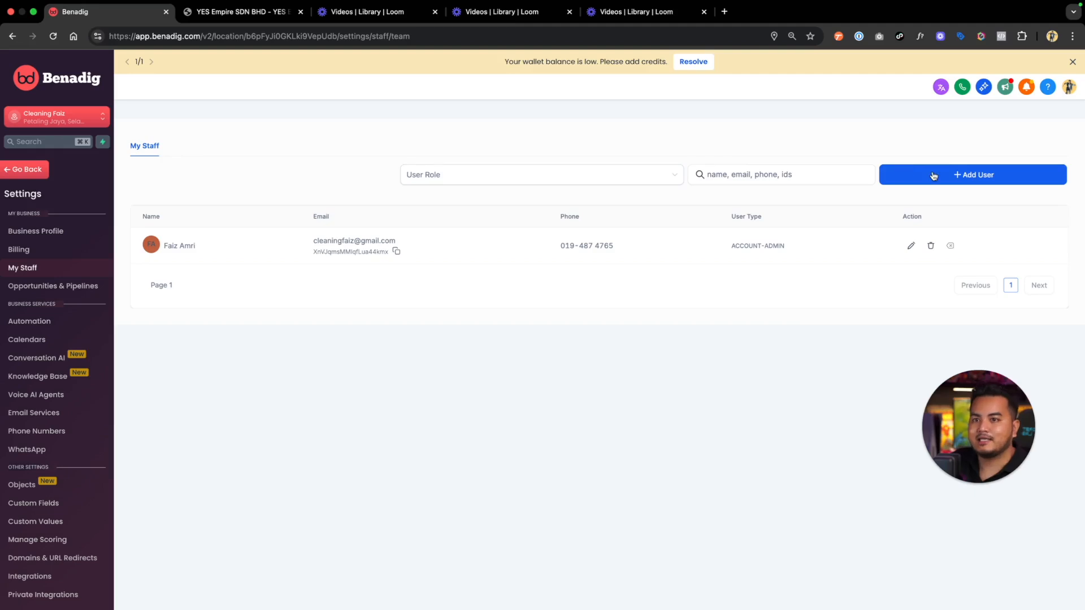
{"action": "left_click", "coordinate": [959, 173]}
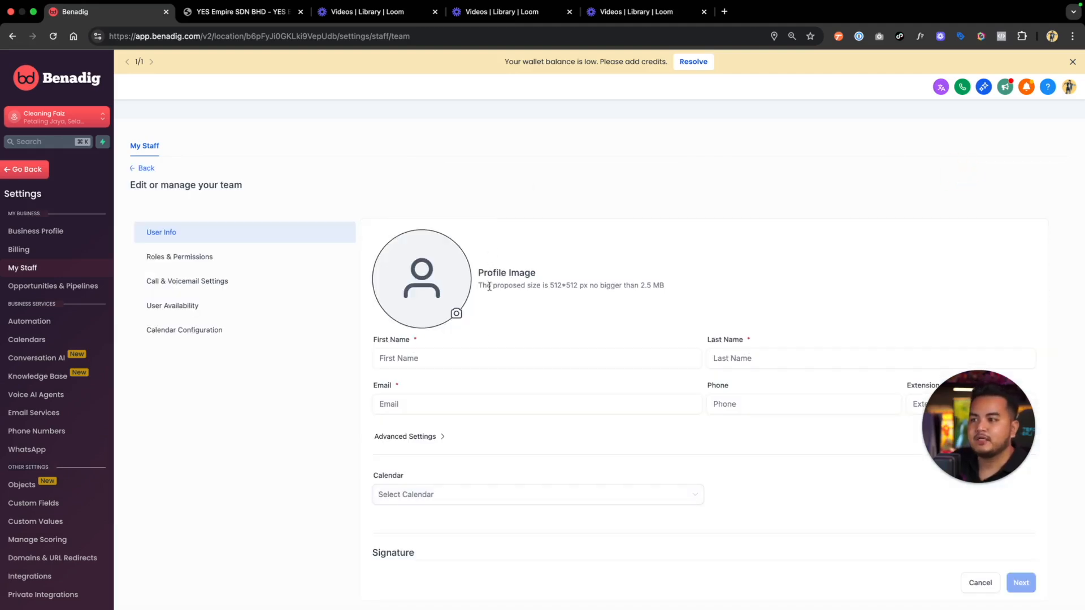
{"action": "scroll", "coordinate": [446, 373], "scroll_direction": "down", "scroll_amount": 1}
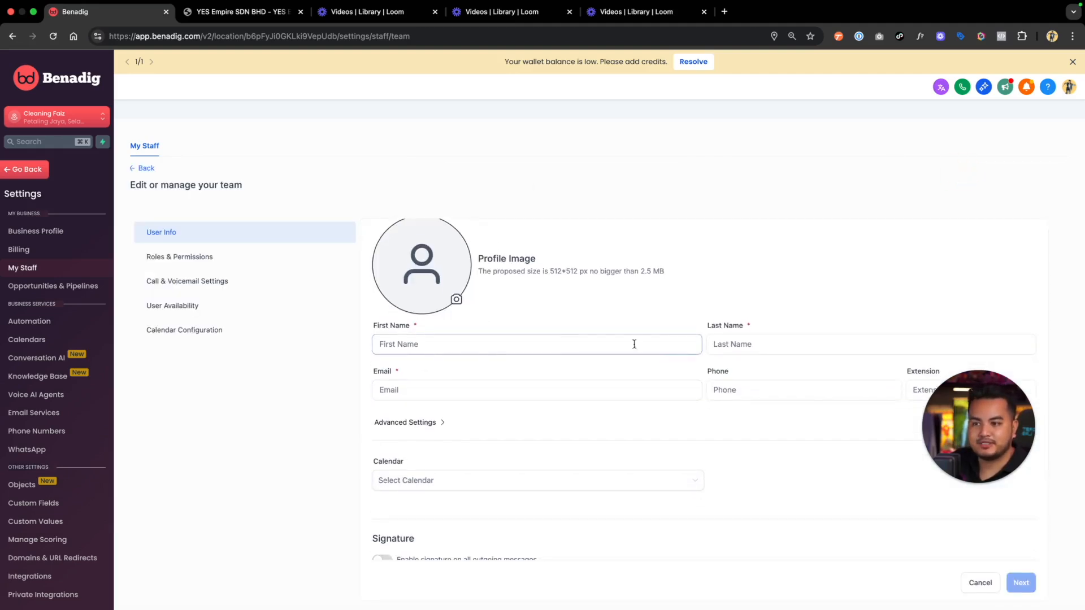
{"action": "scroll", "coordinate": [613, 440], "scroll_direction": "down", "scroll_amount": 2}
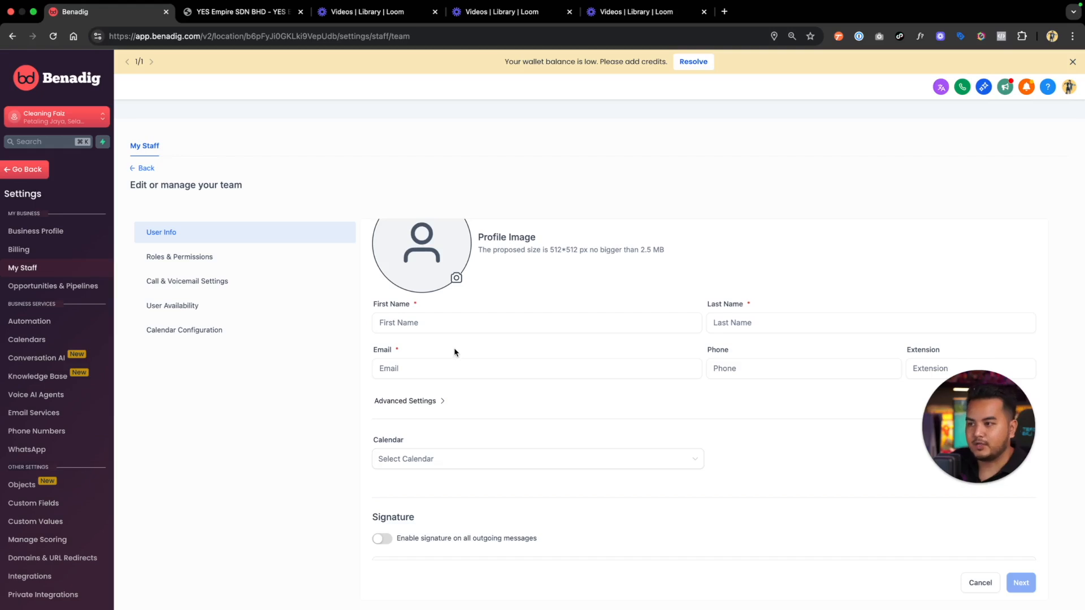
{"action": "scroll", "coordinate": [456, 351], "scroll_direction": "down", "scroll_amount": 1}
{"action": "scroll", "coordinate": [535, 404], "scroll_direction": "down", "scroll_amount": 5}
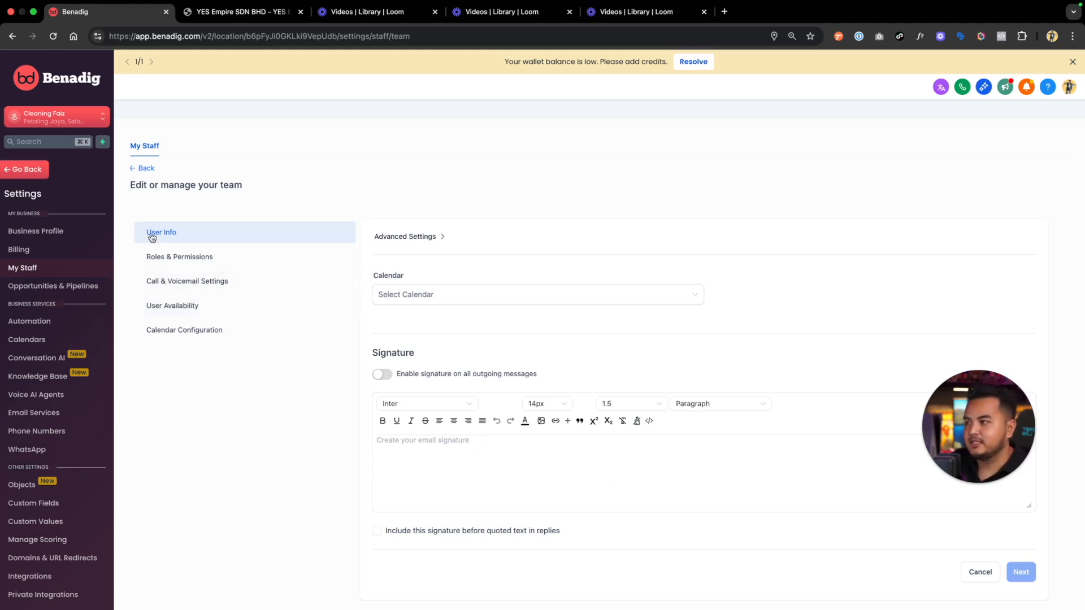
- Set the new user's role to User in Roles & Permissions
{"action": "left_click", "coordinate": [175, 259]}
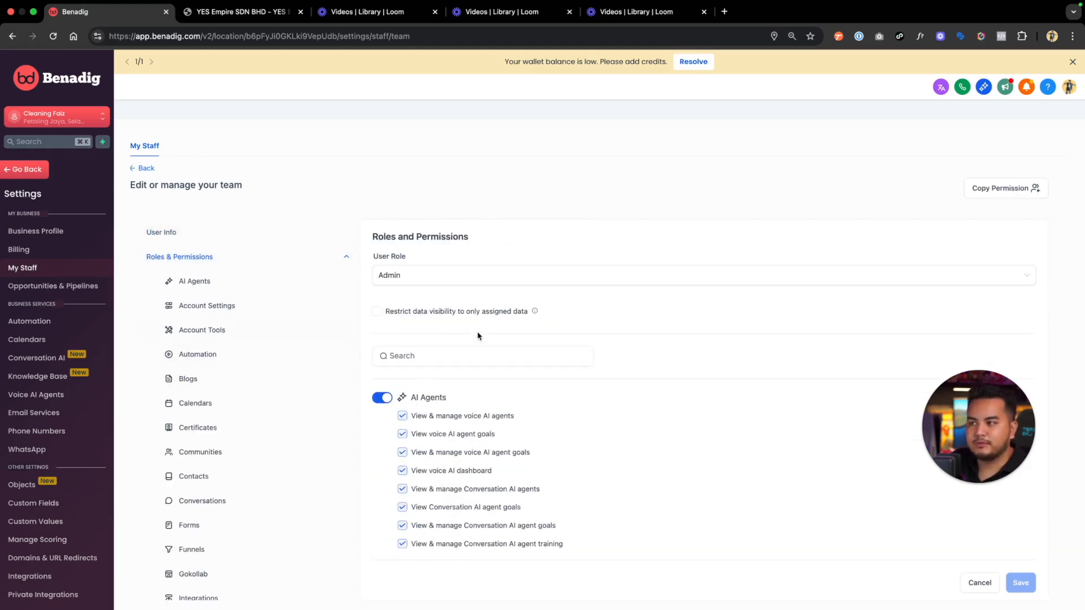
{"action": "left_click", "coordinate": [435, 275]}
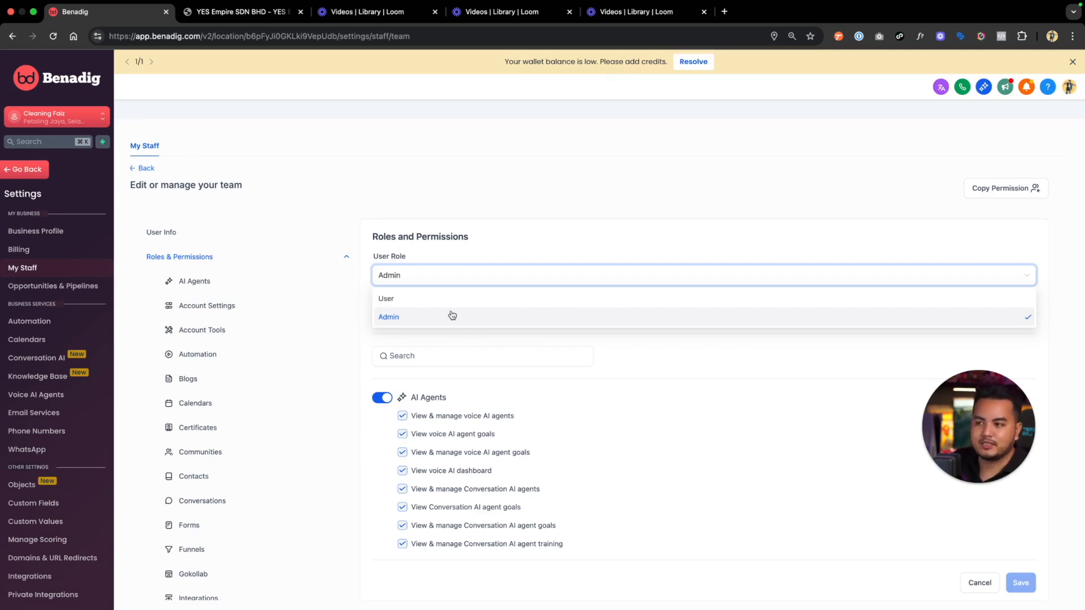
{"action": "left_click", "coordinate": [507, 203]}
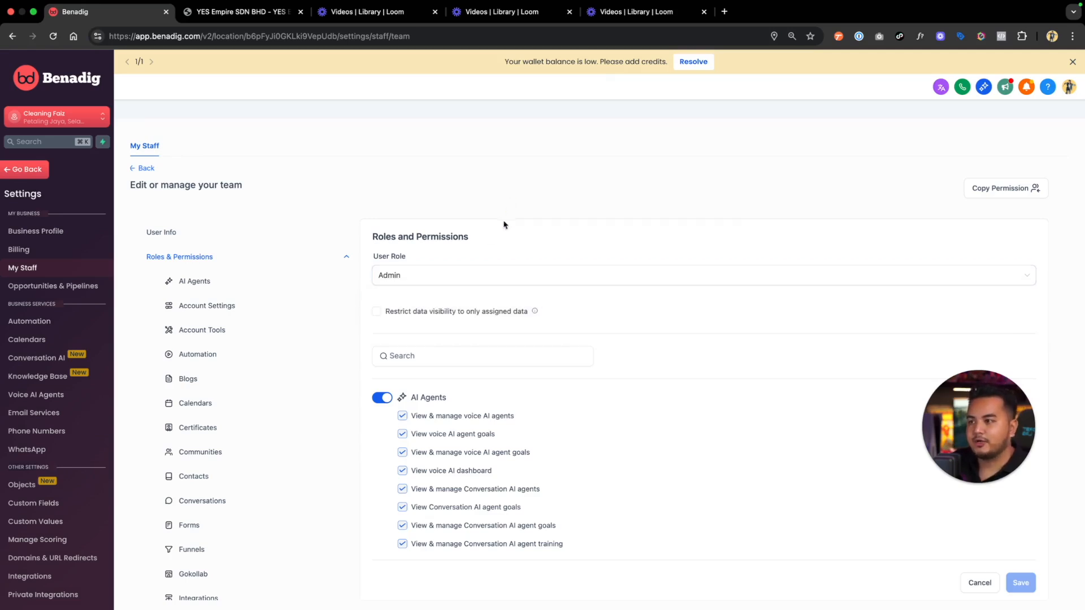
{"action": "left_click", "coordinate": [419, 274]}
{"action": "left_click", "coordinate": [419, 298]}
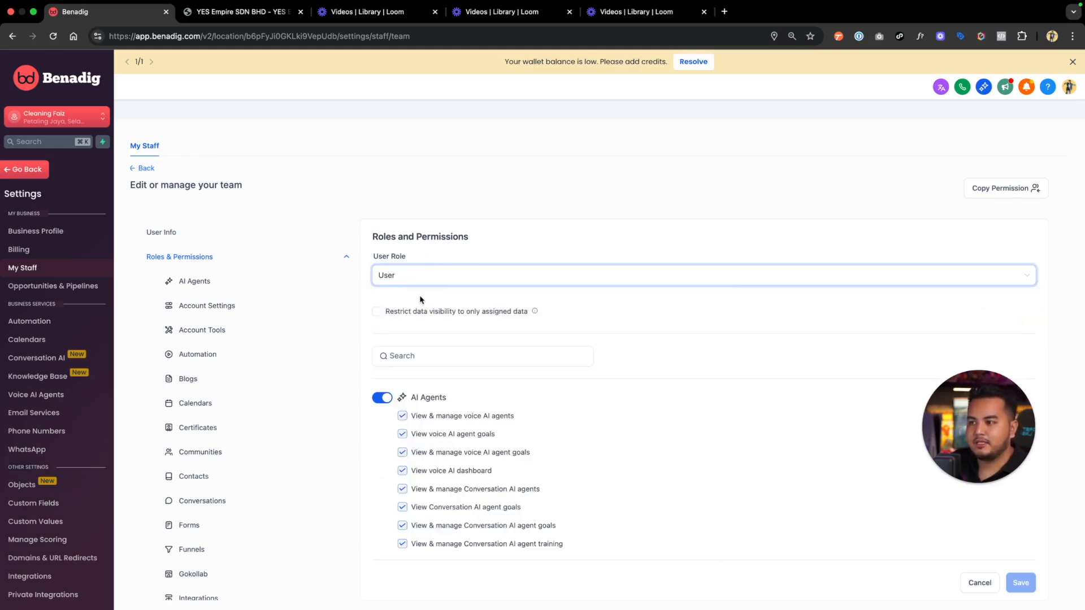
- Restrict the new user's data visibility to only assigned data
{"action": "scroll", "coordinate": [421, 300], "scroll_direction": "down", "scroll_amount": 1}
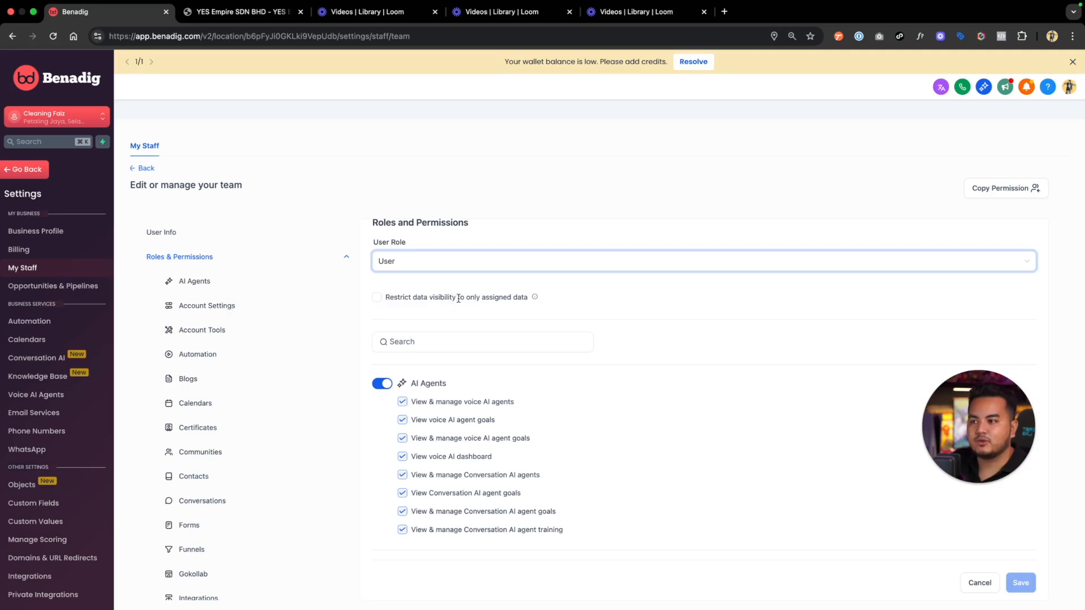
{"action": "mouse_move", "coordinate": [536, 297]}
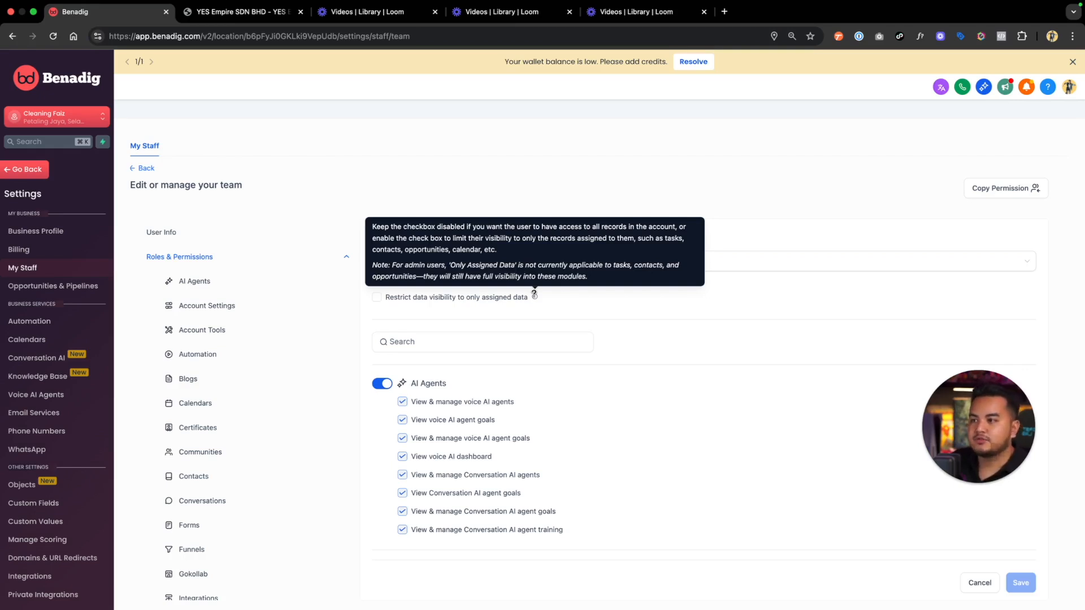
{"action": "left_click", "coordinate": [377, 299]}
{"action": "scroll", "coordinate": [542, 328], "scroll_direction": "down", "scroll_amount": 1}
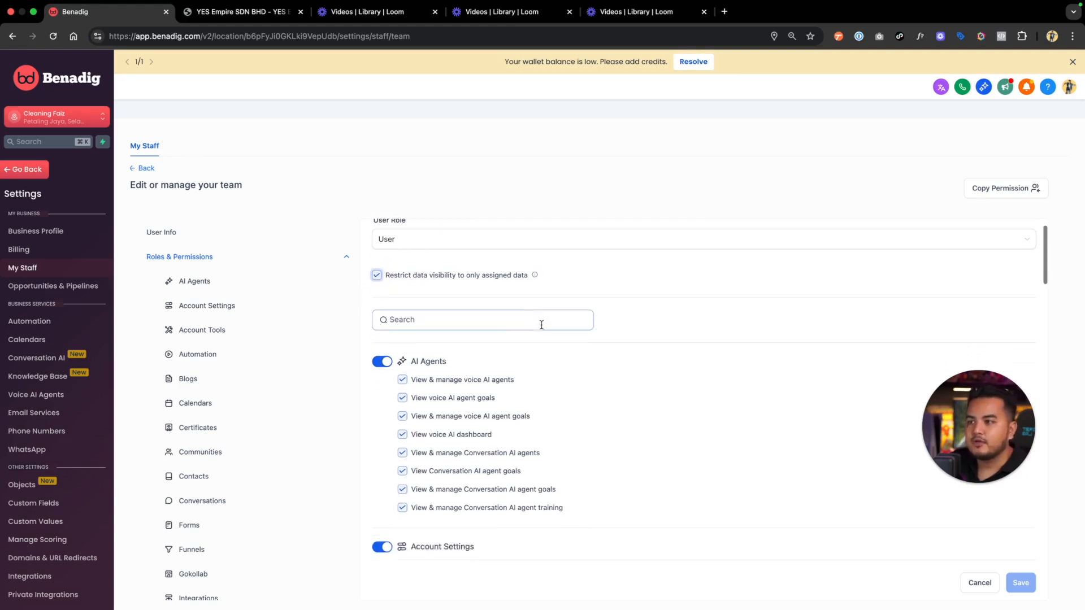
{"action": "scroll", "coordinate": [541, 324], "scroll_direction": "up", "scroll_amount": 1}
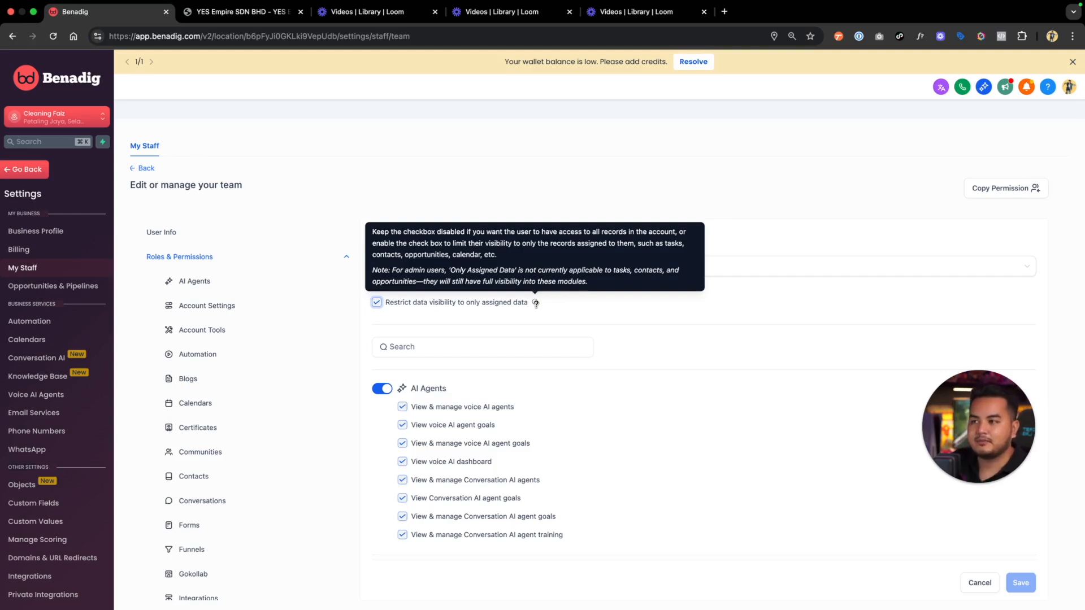
- Turn off all AI Agents and Account Tools permissions for the new user
{"action": "scroll", "coordinate": [559, 363], "scroll_direction": "down", "scroll_amount": 3}
{"action": "scroll", "coordinate": [195, 309], "scroll_direction": "down", "scroll_amount": 4}
{"action": "scroll", "coordinate": [200, 309], "scroll_direction": "down", "scroll_amount": 9}
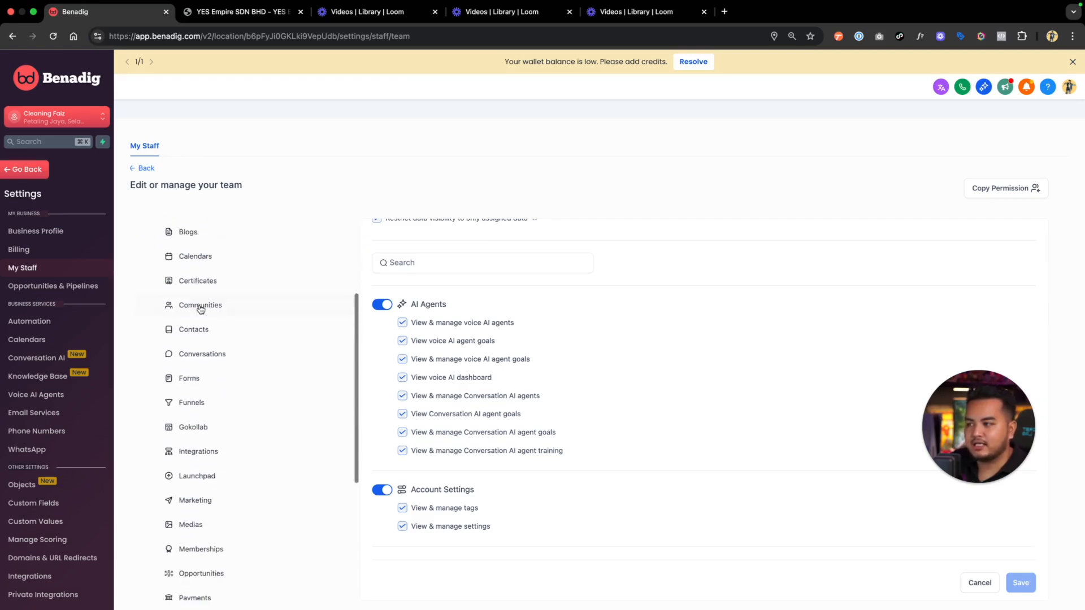
{"action": "scroll", "coordinate": [202, 341], "scroll_direction": "down", "scroll_amount": 1}
{"action": "scroll", "coordinate": [202, 340], "scroll_direction": "up", "scroll_amount": 2}
{"action": "scroll", "coordinate": [482, 372], "scroll_direction": "up", "scroll_amount": 3}
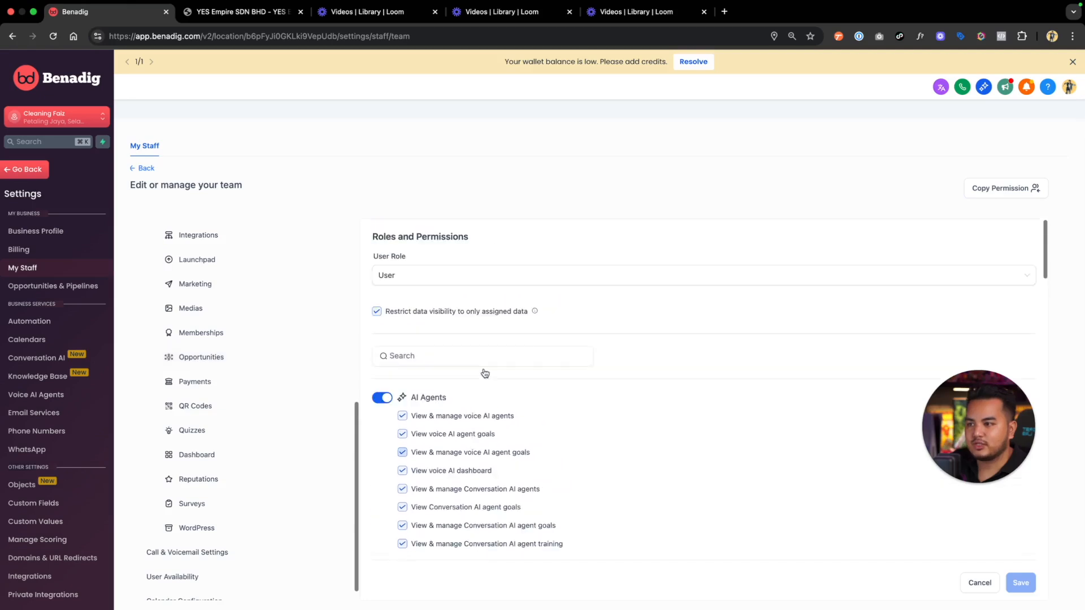
{"action": "scroll", "coordinate": [483, 373], "scroll_direction": "down", "scroll_amount": 4}
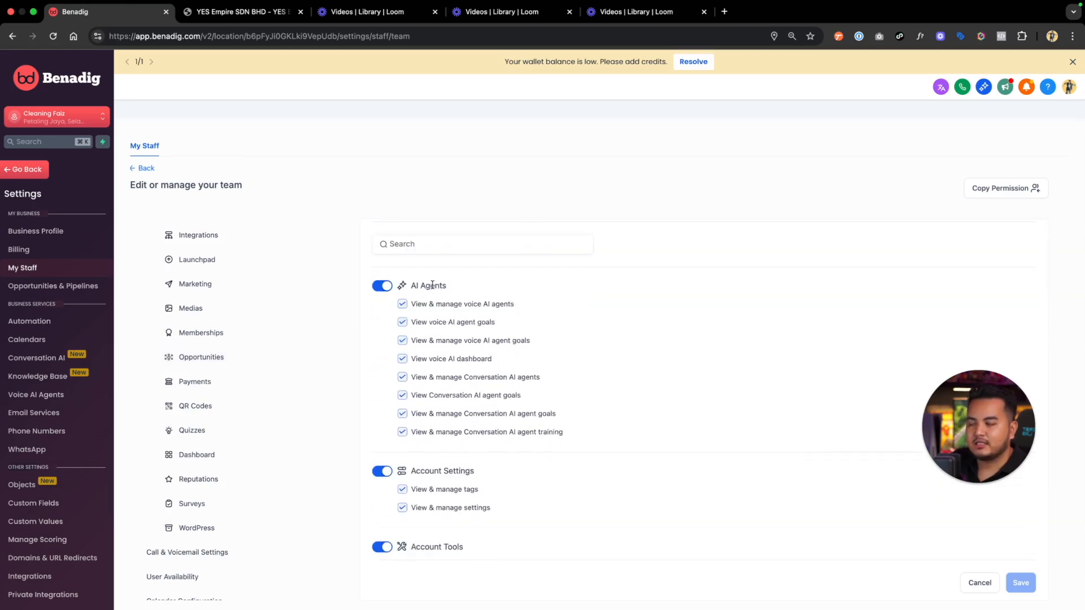
{"action": "scroll", "coordinate": [420, 341], "scroll_direction": "down", "scroll_amount": 1}
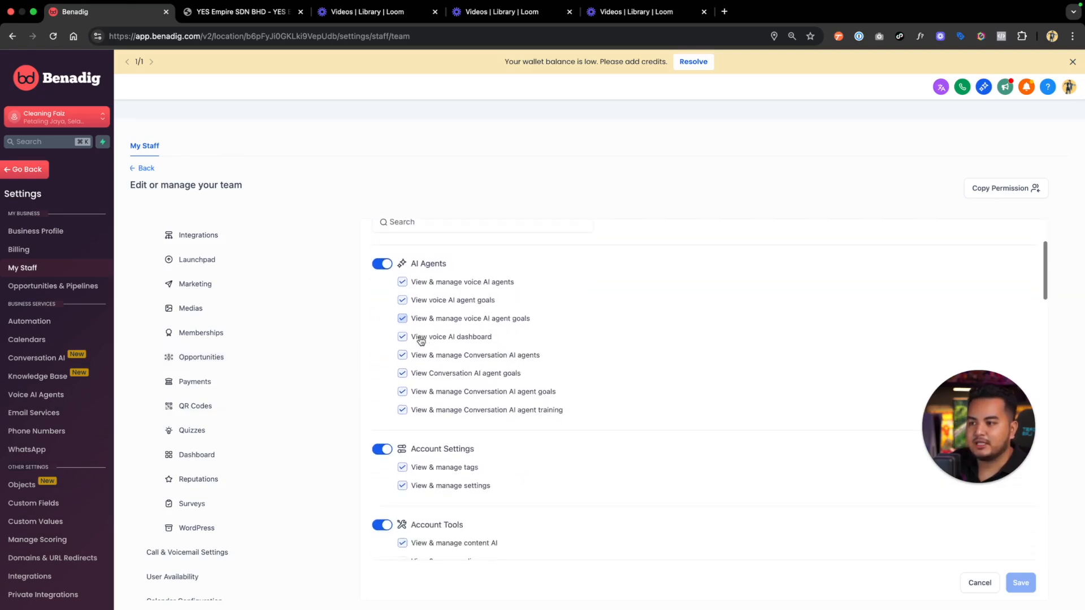
{"action": "left_click", "coordinate": [387, 263]}
{"action": "scroll", "coordinate": [425, 395], "scroll_direction": "down", "scroll_amount": 5}
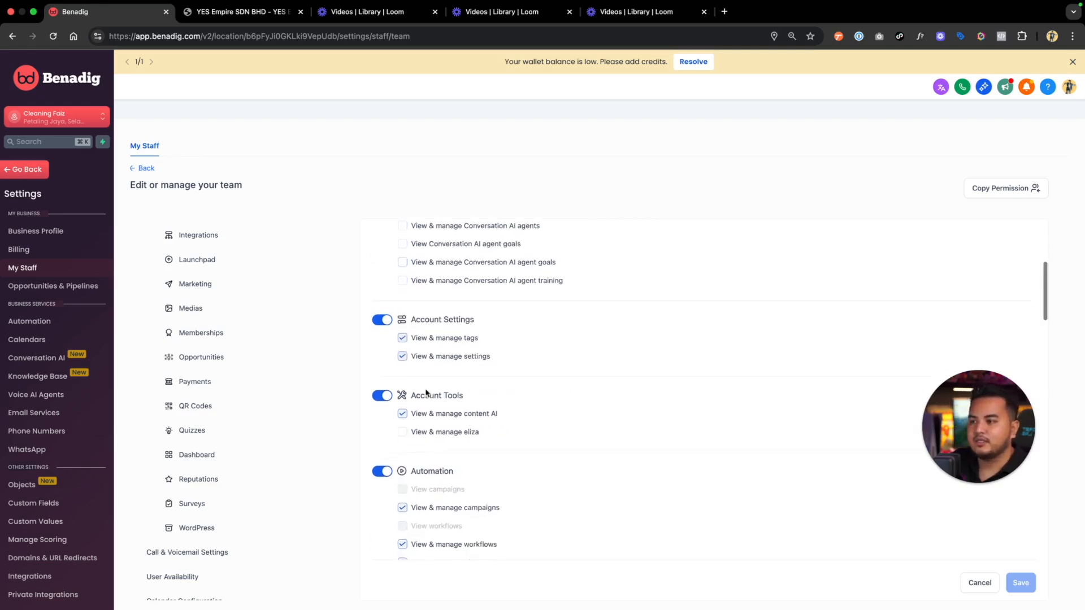
{"action": "left_click", "coordinate": [410, 336]}
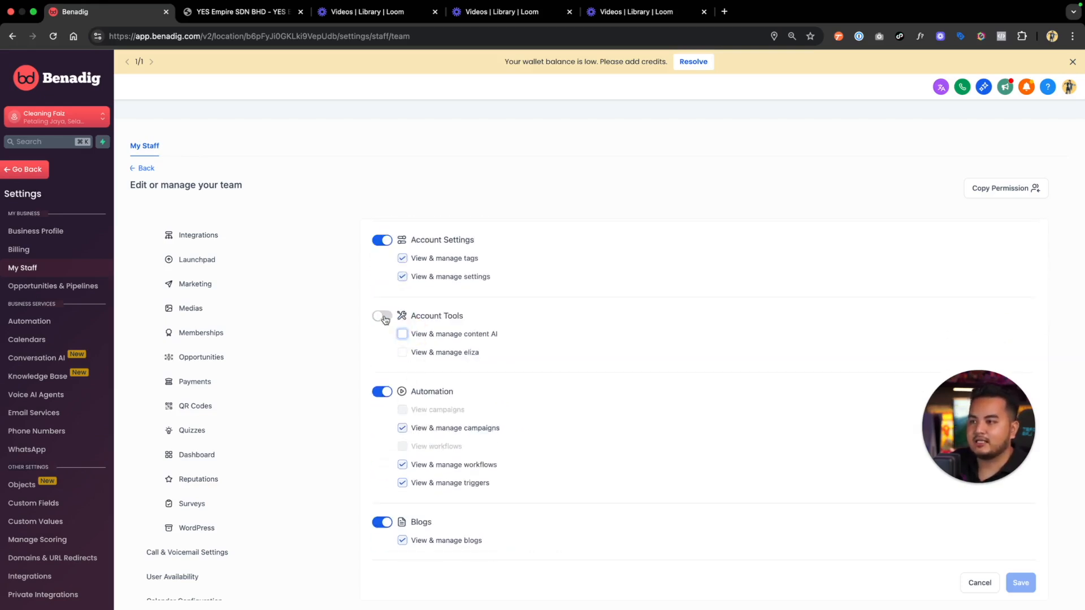
- Remove the "View & manage triggers" permission under Automation and turn off the Blogs permissions
{"action": "scroll", "coordinate": [441, 483], "scroll_direction": "down", "scroll_amount": 3}
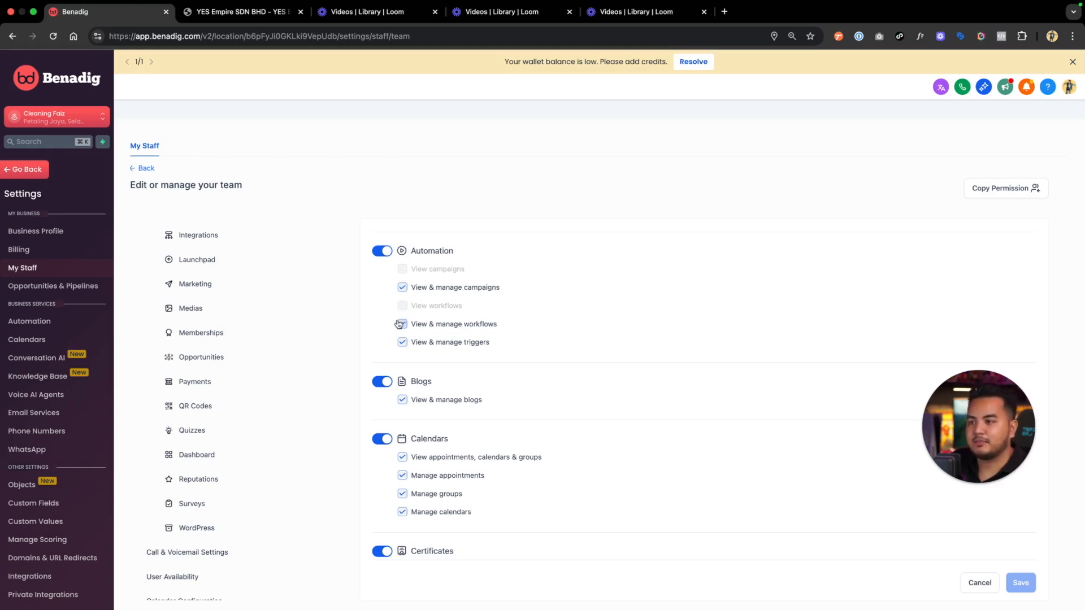
{"action": "left_click", "coordinate": [403, 343]}
{"action": "scroll", "coordinate": [594, 352], "scroll_direction": "down", "scroll_amount": 2}
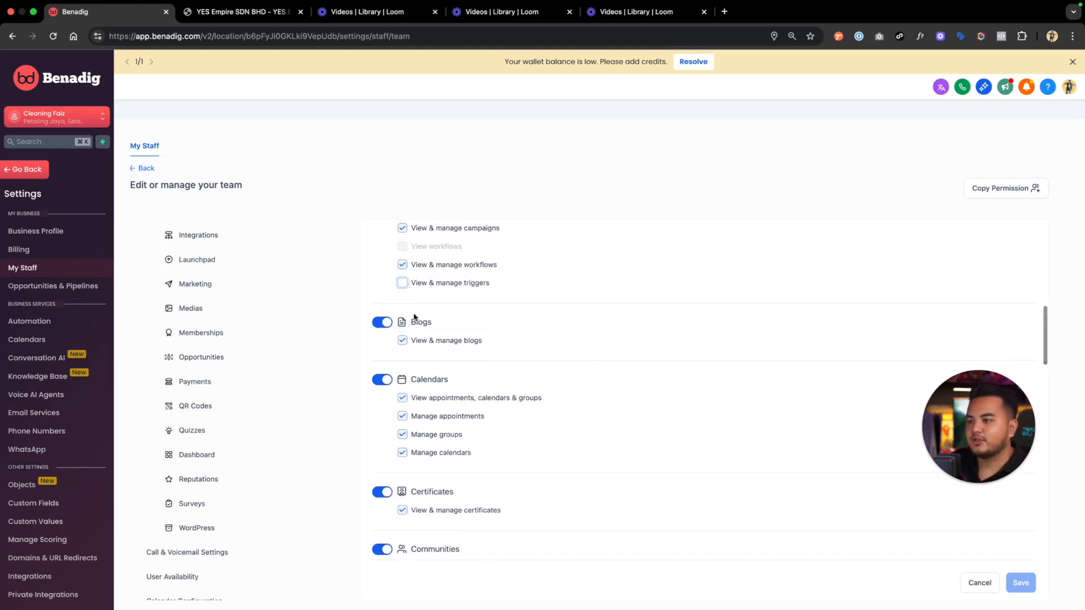
{"action": "left_click", "coordinate": [393, 324]}
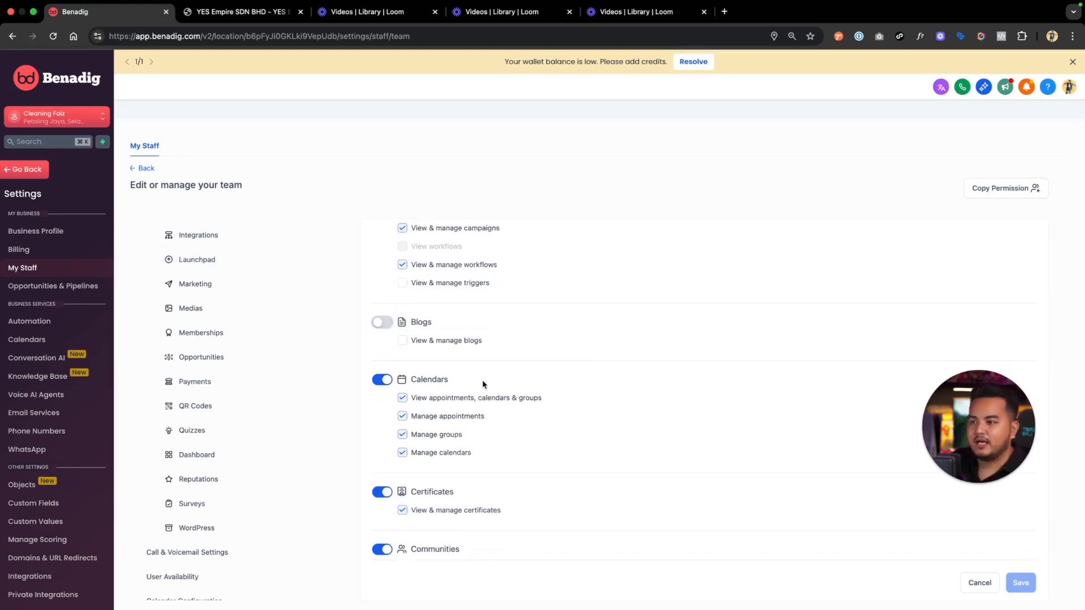
- Look through the remaining permission categories, from Calendars and Contacts through Reputations, Surveys and WordPress
{"action": "scroll", "coordinate": [536, 396], "scroll_direction": "down", "scroll_amount": 3}
{"action": "scroll", "coordinate": [537, 395], "scroll_direction": "down", "scroll_amount": 3}
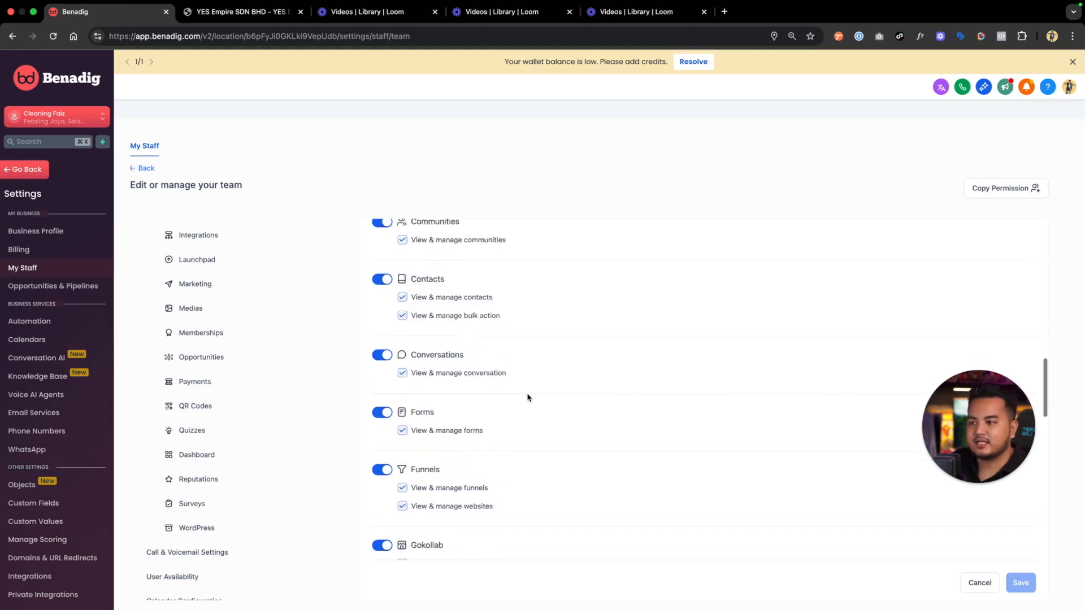
{"action": "scroll", "coordinate": [526, 397], "scroll_direction": "down", "scroll_amount": 3}
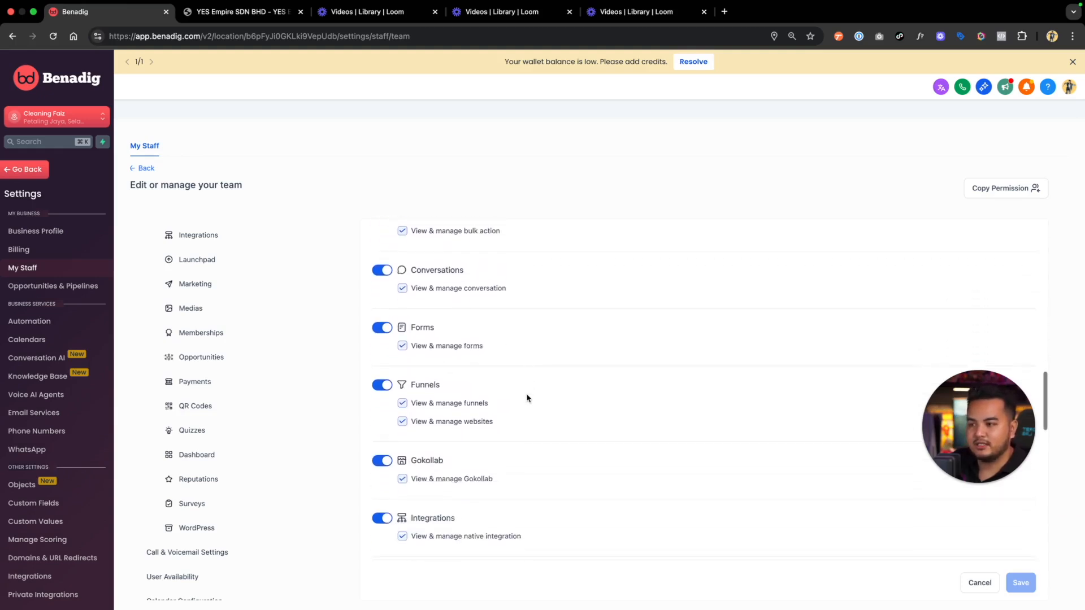
{"action": "scroll", "coordinate": [527, 399], "scroll_direction": "down", "scroll_amount": 5}
{"action": "scroll", "coordinate": [527, 398], "scroll_direction": "up", "scroll_amount": 20}
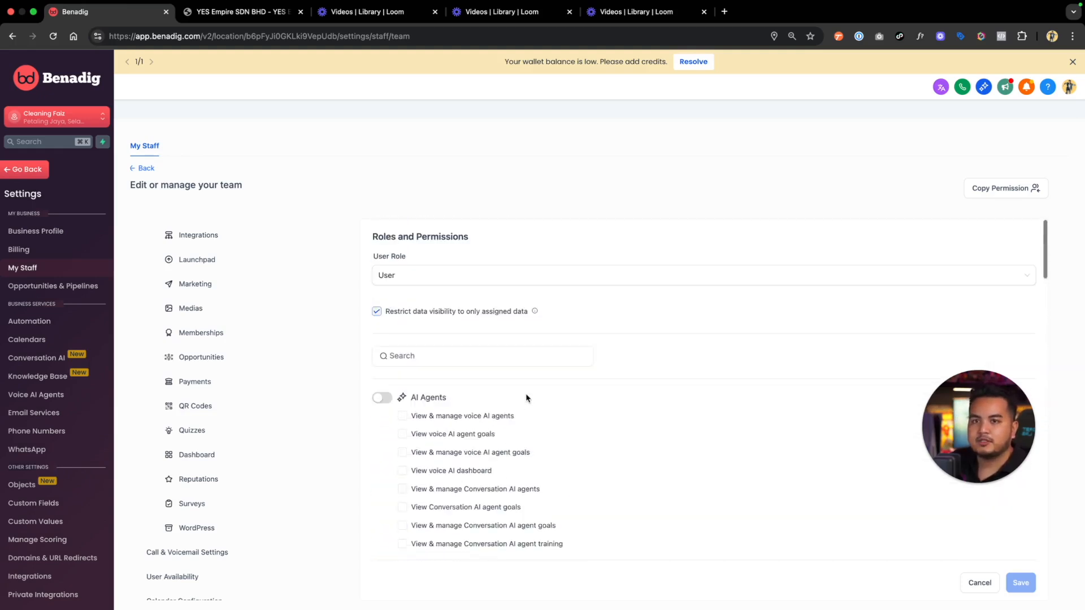
{"action": "scroll", "coordinate": [527, 399], "scroll_direction": "down", "scroll_amount": 10}
{"action": "scroll", "coordinate": [526, 398], "scroll_direction": "down", "scroll_amount": 15}
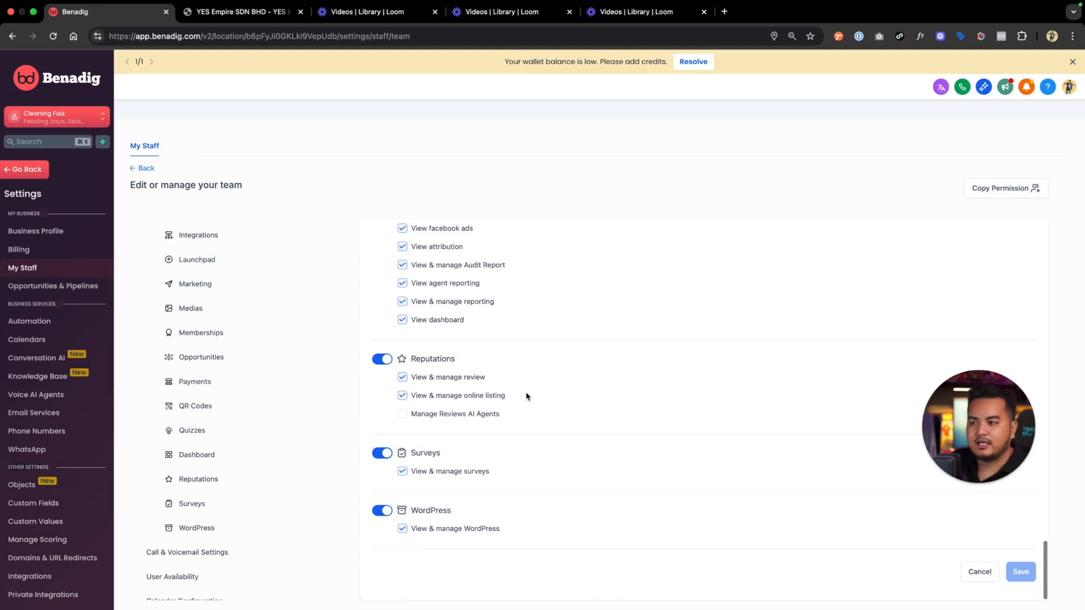
{"action": "scroll", "coordinate": [527, 396], "scroll_direction": "up", "scroll_amount": 20}
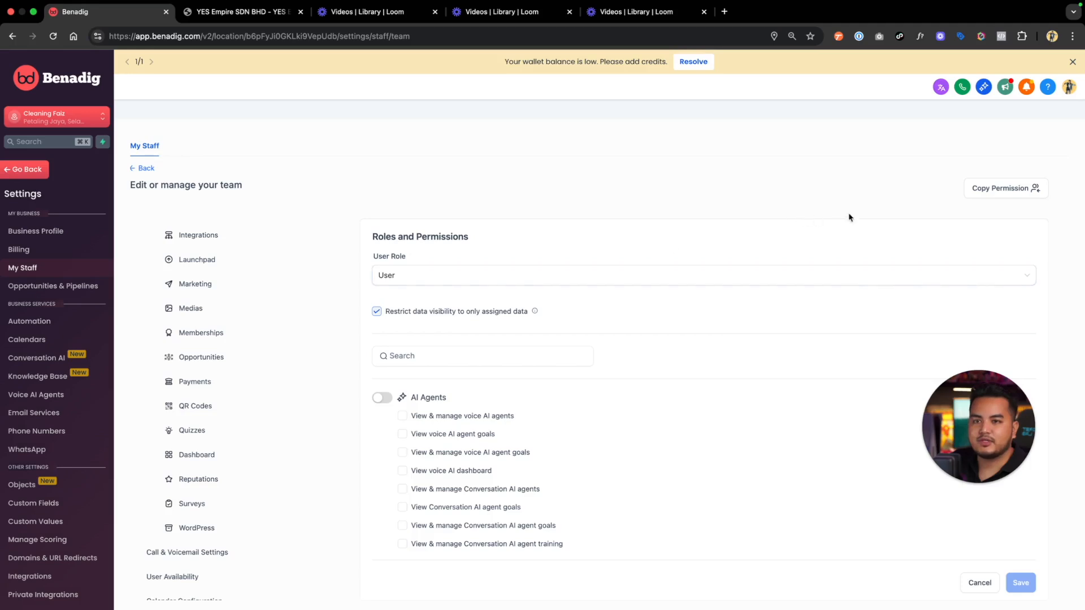
- View the Copy Permissions dialog for reusing another user's settings, and dismiss it without applying
{"action": "left_click", "coordinate": [1011, 190]}
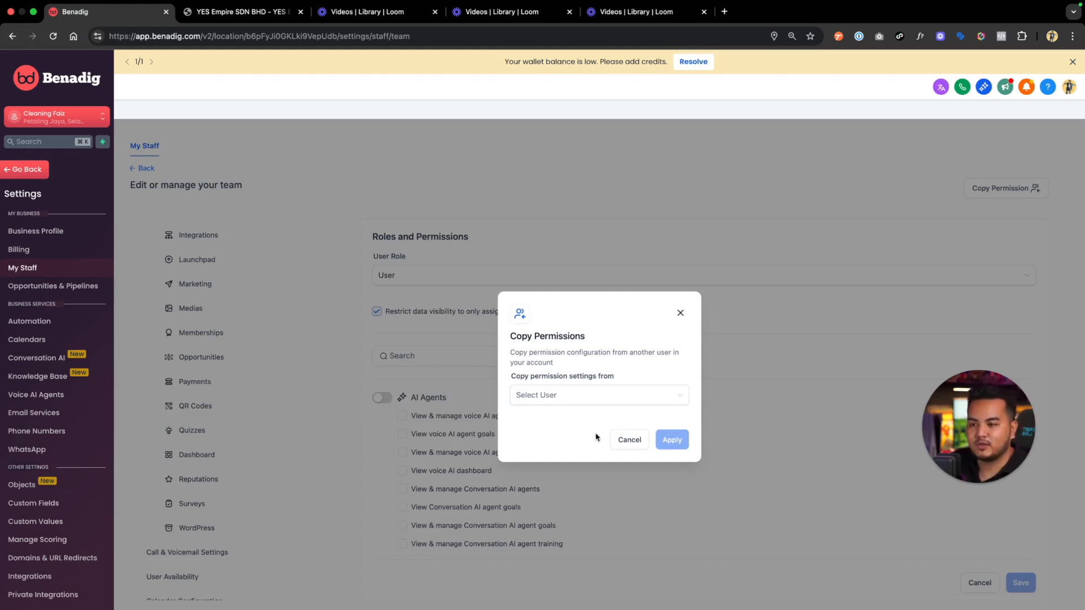
{"action": "left_click", "coordinate": [637, 439]}
- Leave the new user form without saving and return to the My Staff list
{"action": "scroll", "coordinate": [970, 465], "scroll_direction": "down", "scroll_amount": 10}
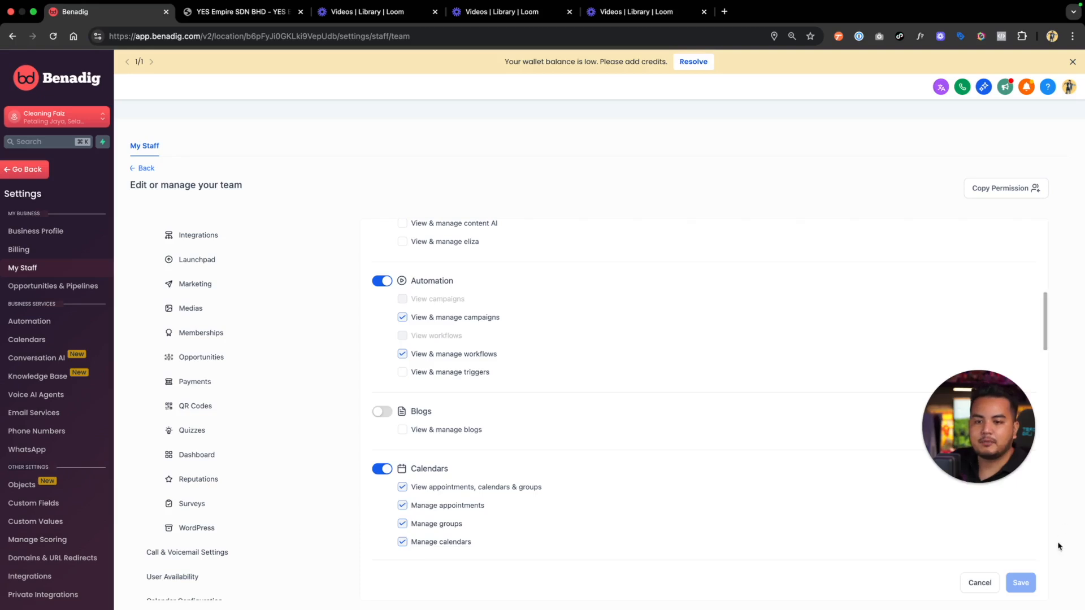
{"action": "mouse_move", "coordinate": [971, 446]}
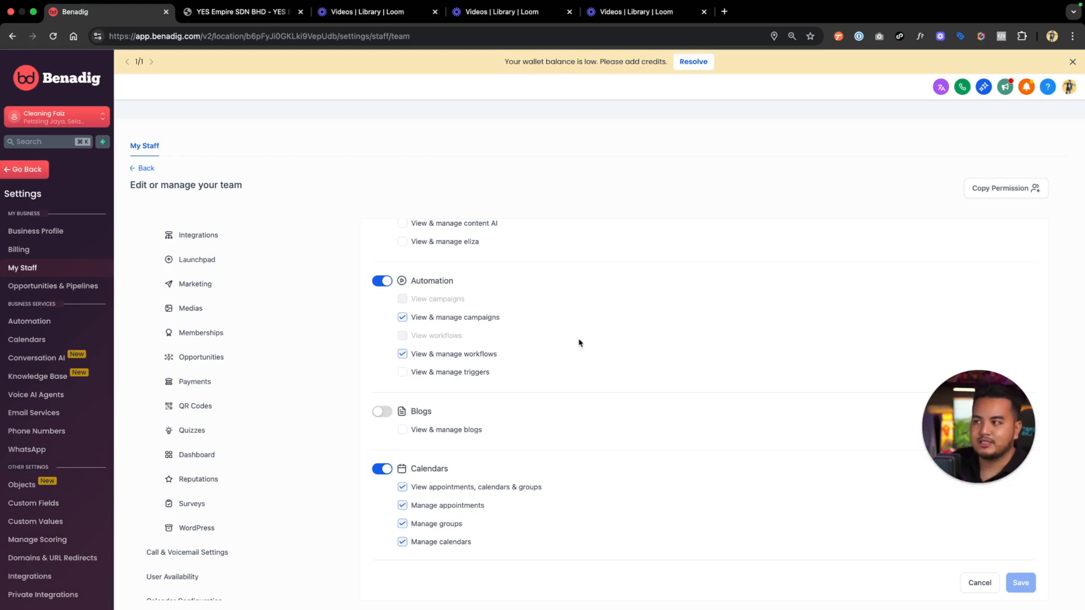
{"action": "scroll", "coordinate": [508, 282], "scroll_direction": "up", "scroll_amount": 15}
{"action": "scroll", "coordinate": [292, 225], "scroll_direction": "up", "scroll_amount": 3}
{"action": "left_click", "coordinate": [132, 168]}
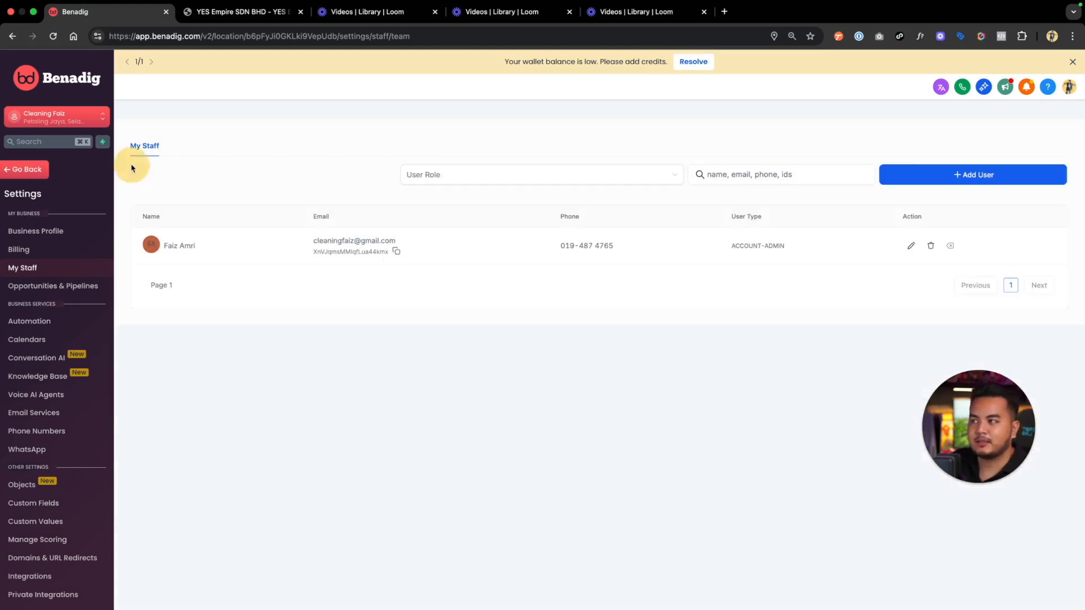